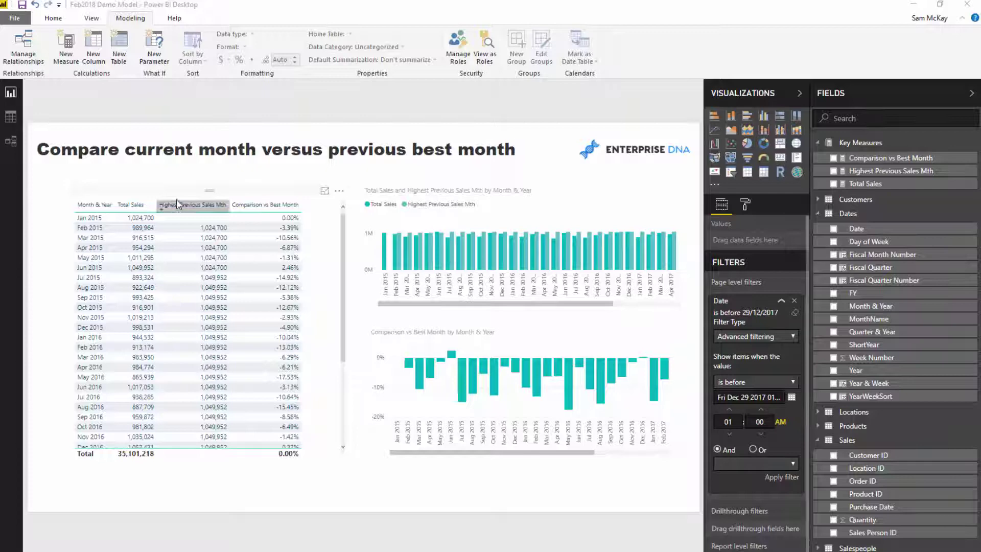
Select the monthly comparison table and drag its top edge up slightly to enlarge it
click(193, 195)
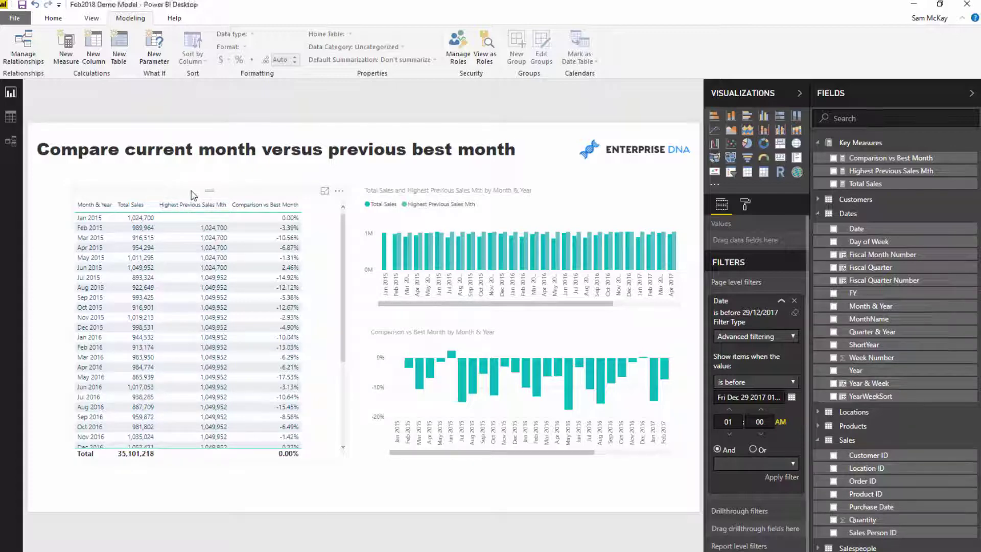
drag(210, 187, 210, 175)
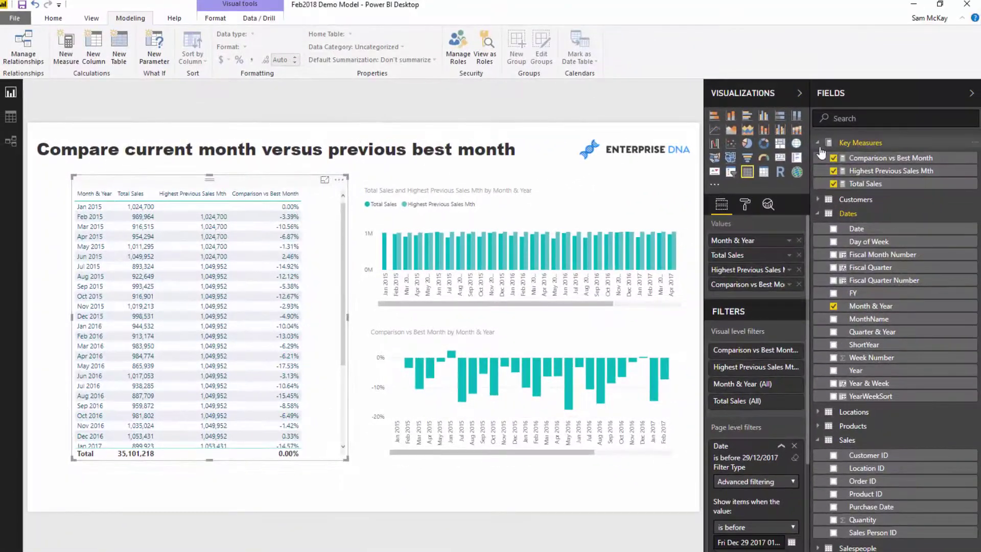
Display the Highest Previous Sales Mth DAX formula and briefly highlight its [Total Sales] argument
click(869, 171)
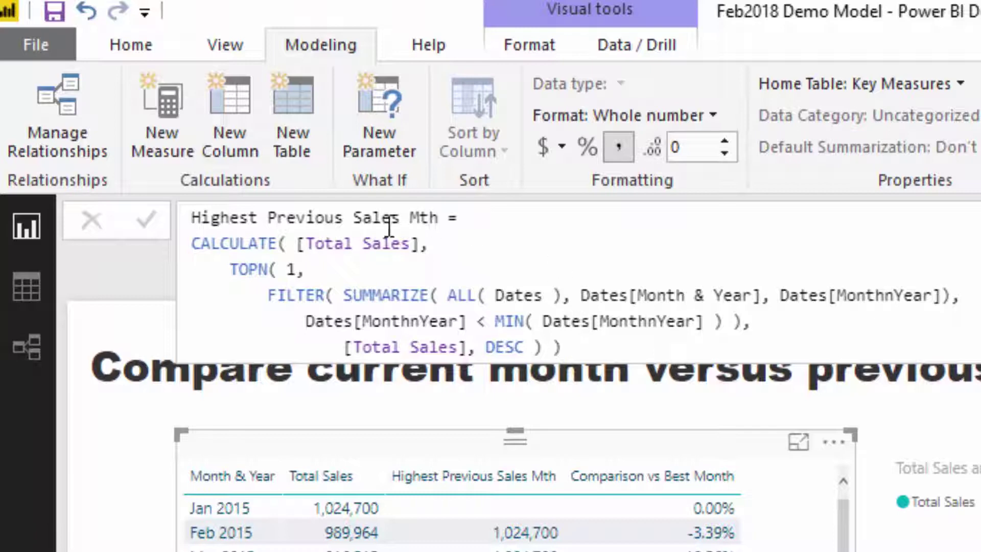
drag(429, 244, 294, 245)
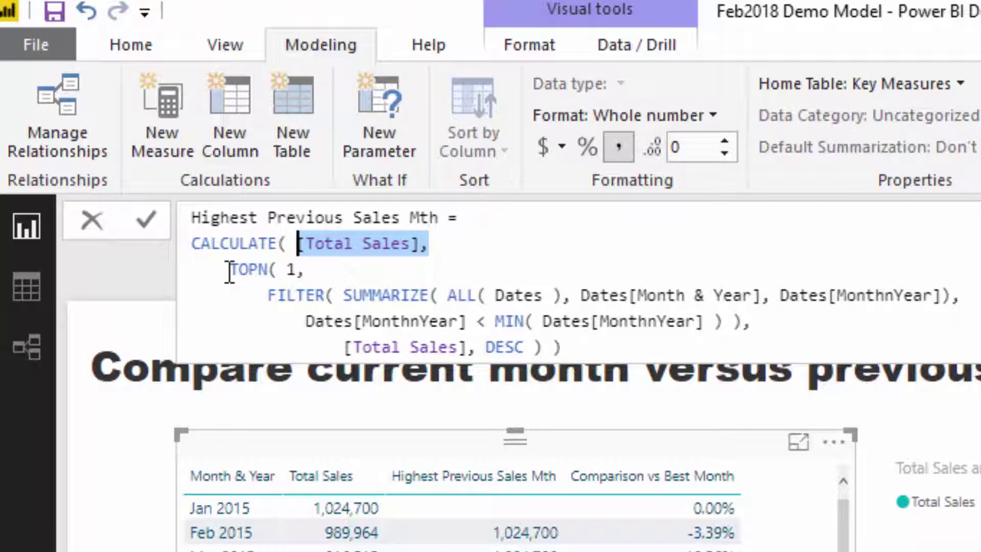
click(230, 271)
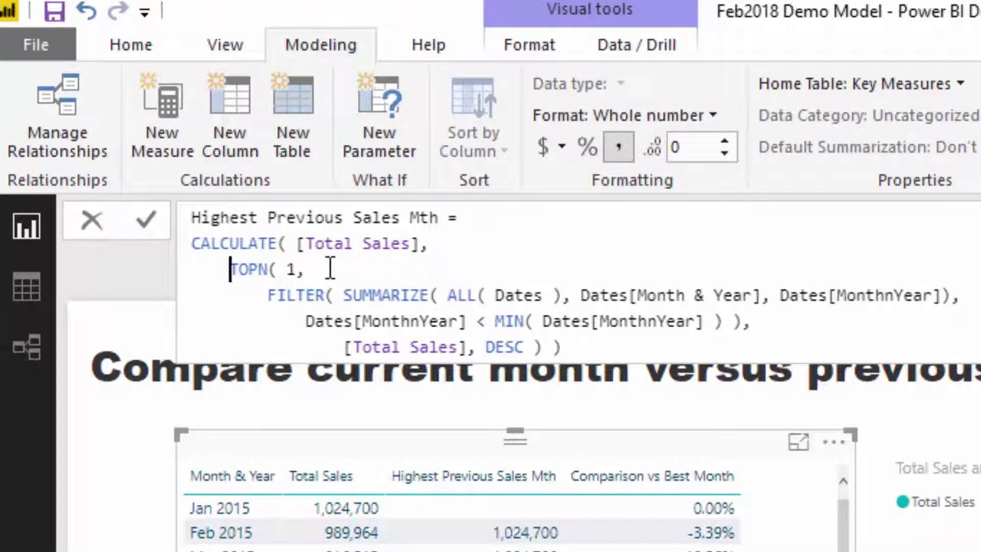
drag(229, 269, 278, 271)
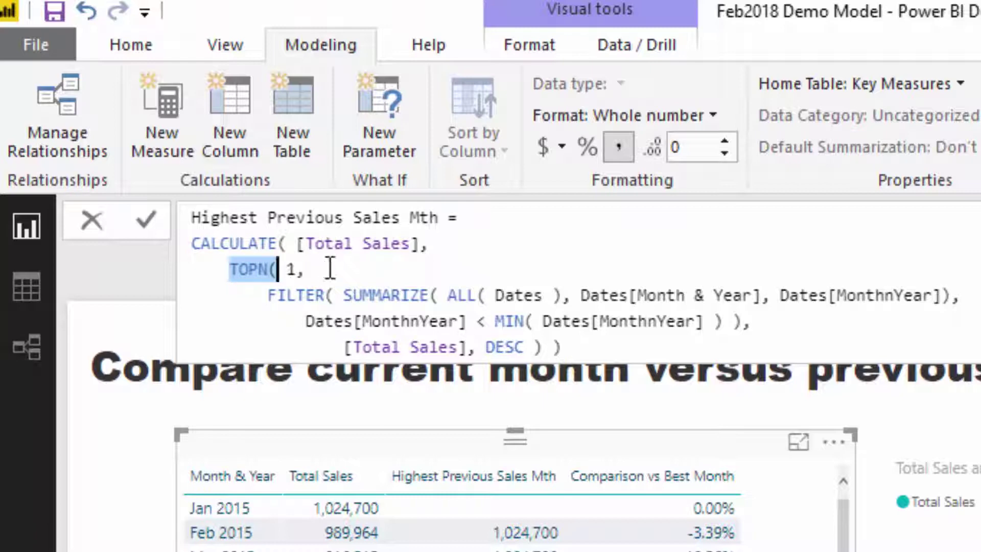
double_click(293, 270)
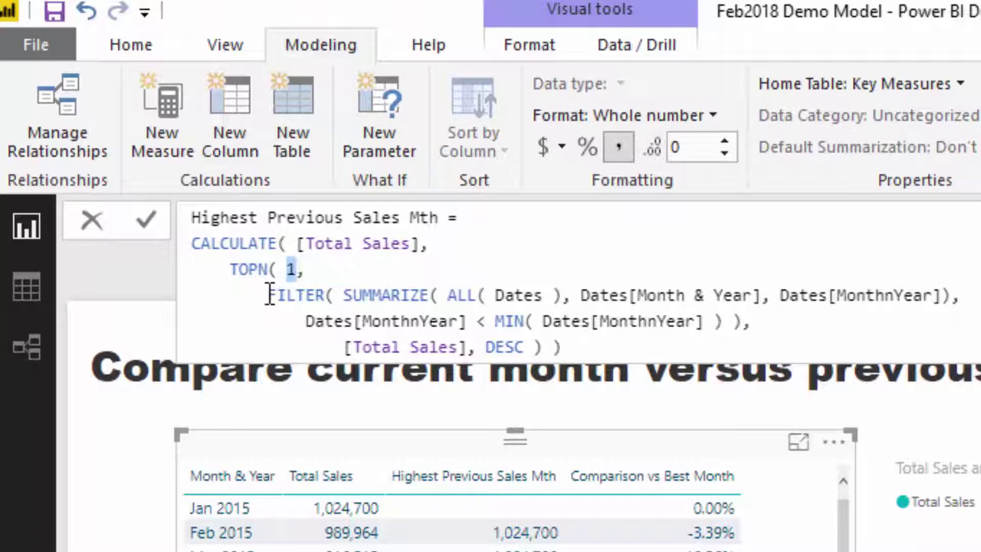
drag(270, 294, 728, 321)
click(378, 294)
drag(344, 295, 955, 292)
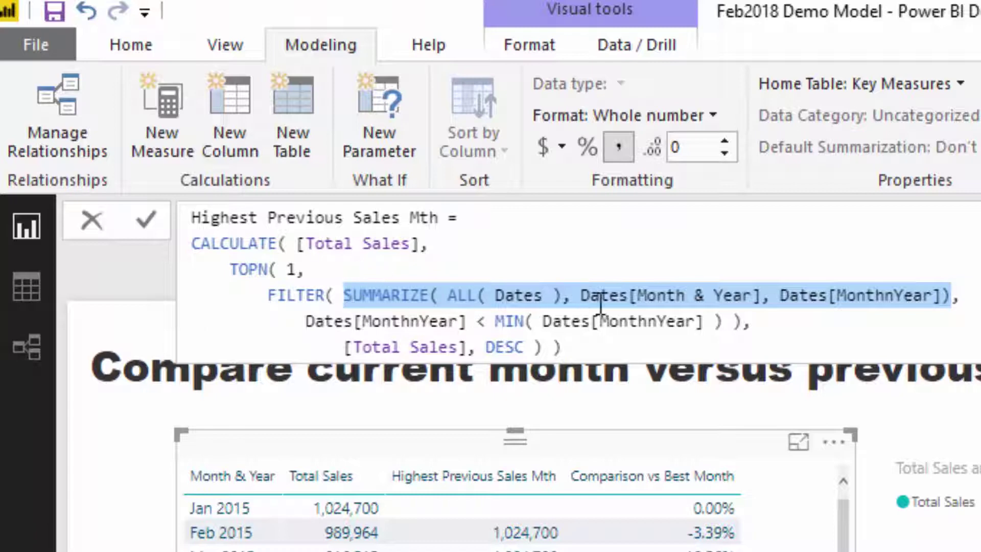
click(366, 289)
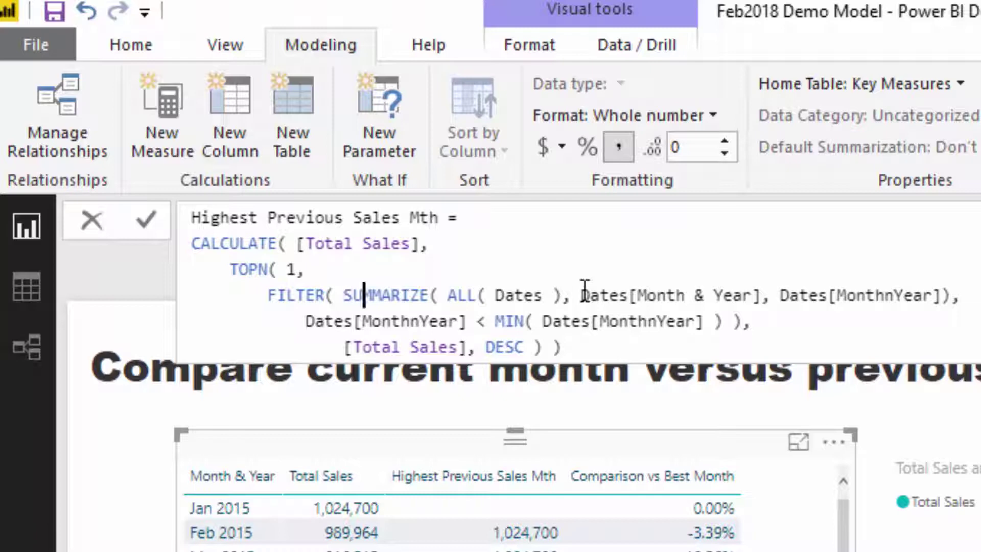
drag(581, 295, 945, 295)
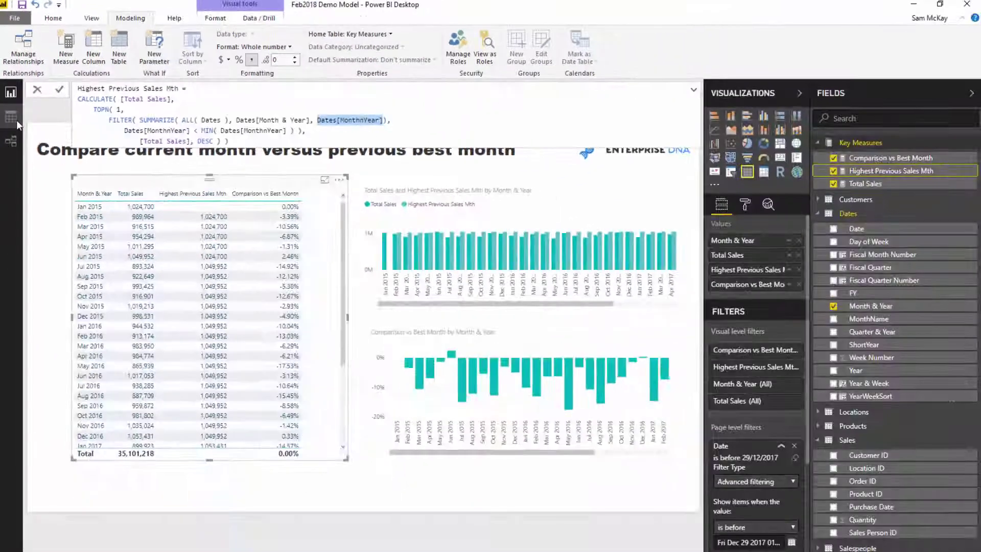
click(15, 173)
click(909, 214)
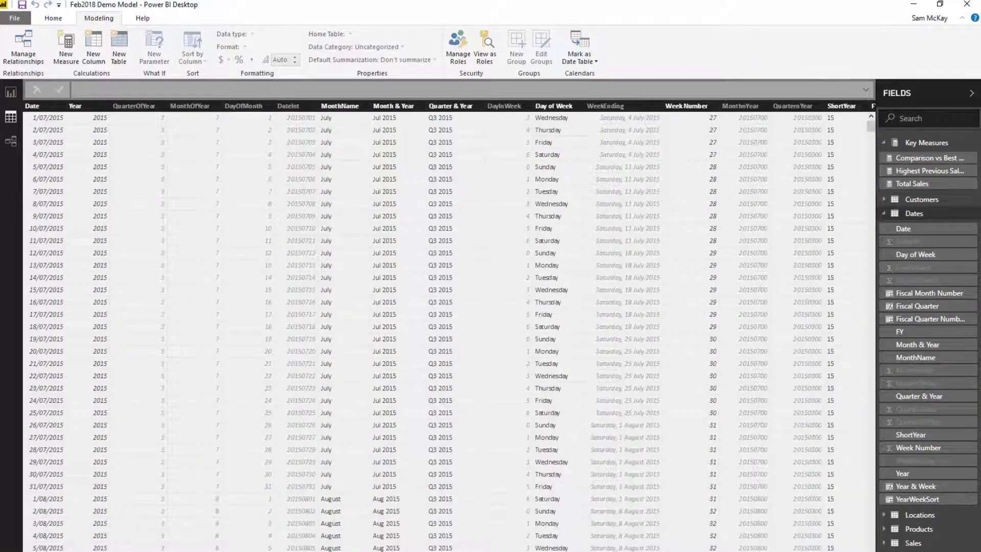
scroll(450, 327, right, 5)
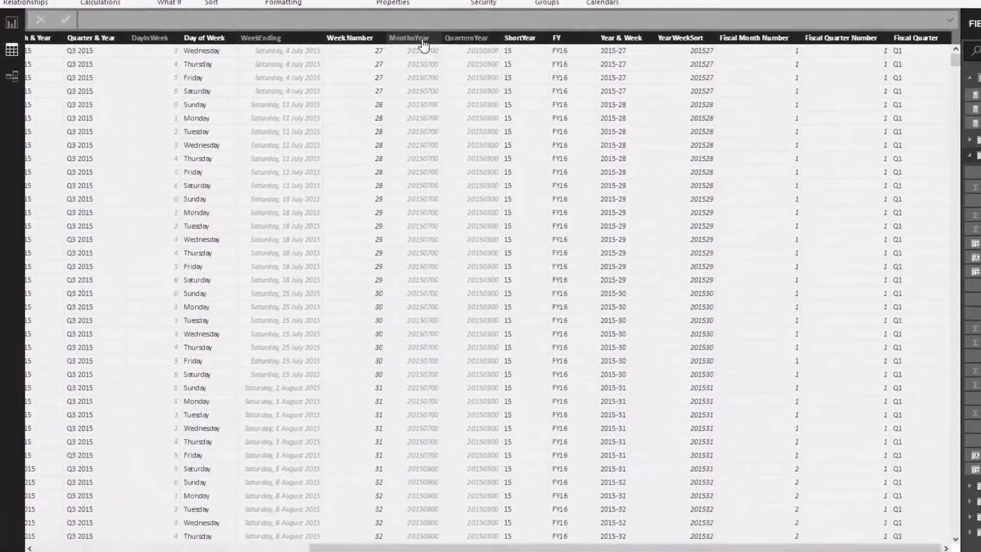
click(381, 109)
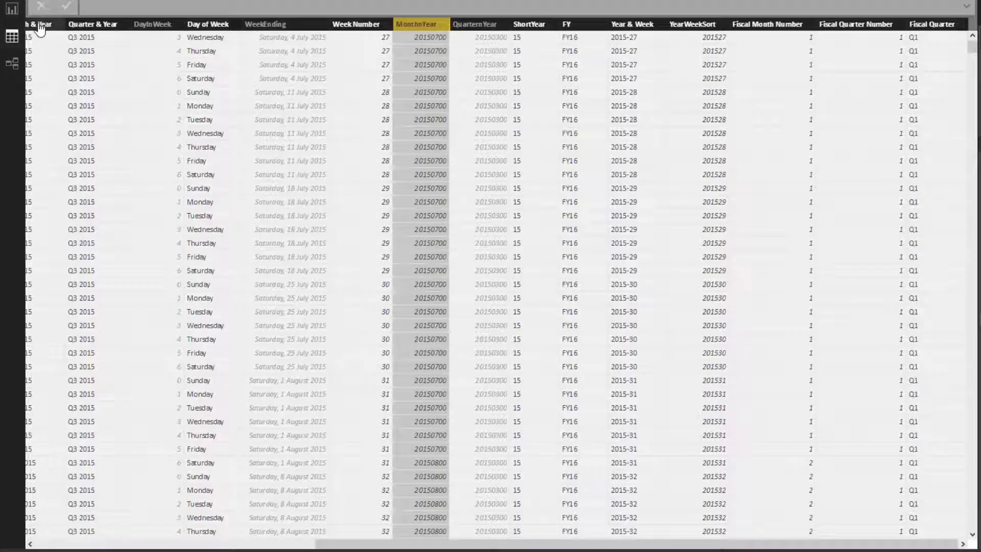
drag(453, 544, 387, 544)
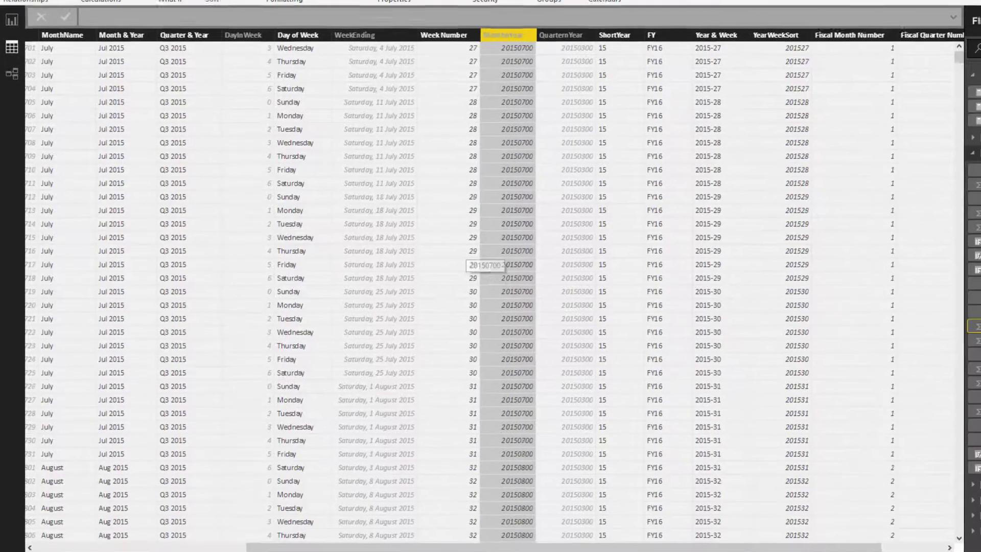
click(11, 19)
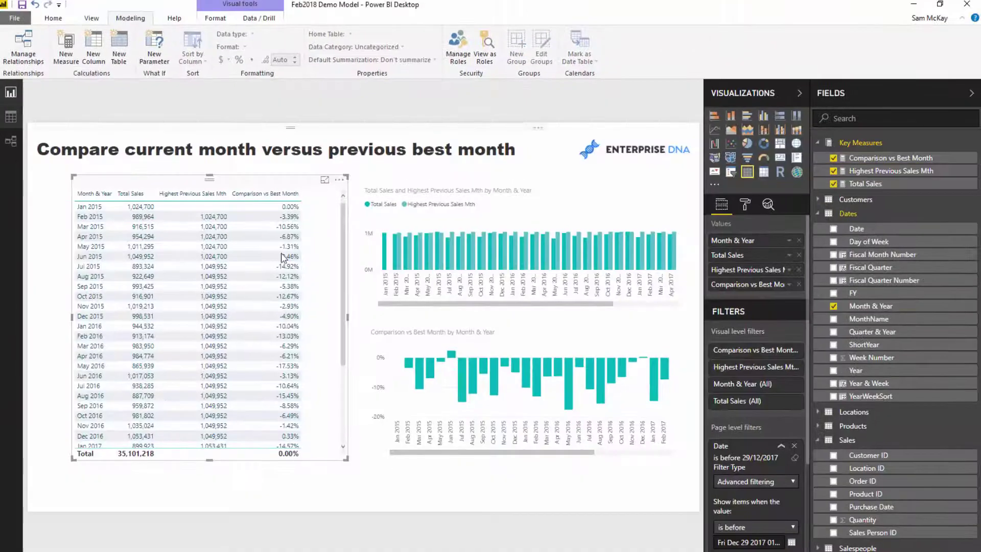
click(906, 171)
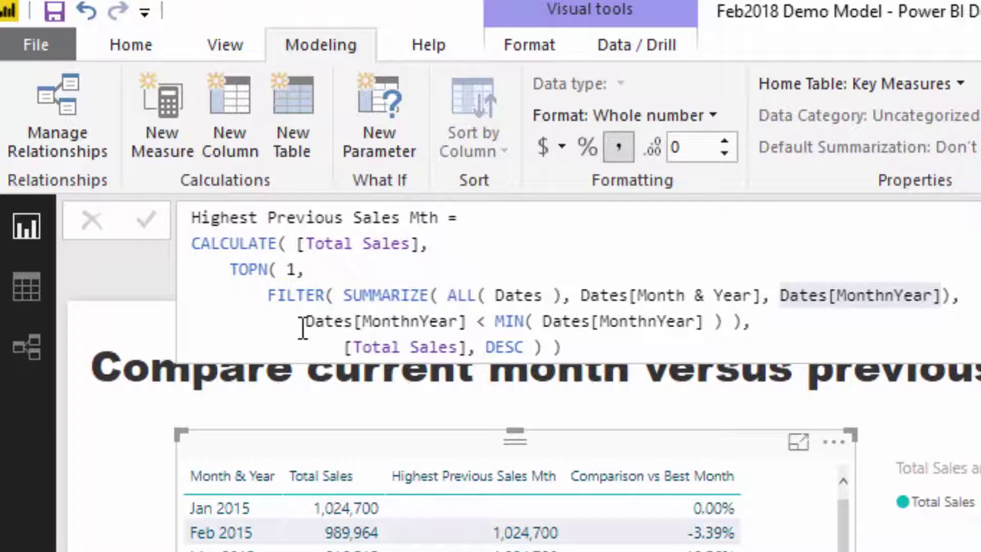
drag(306, 321, 467, 323)
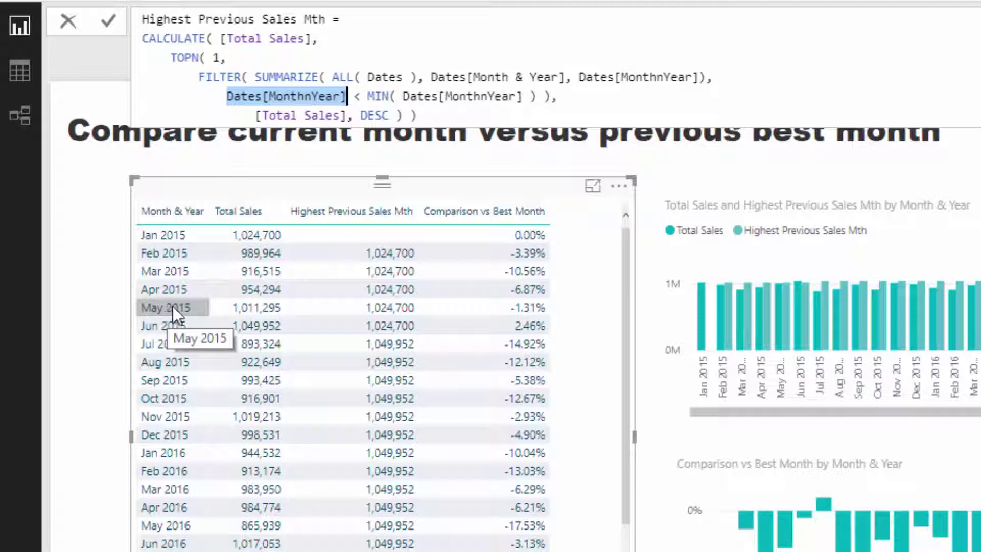
click(230, 96)
click(229, 96)
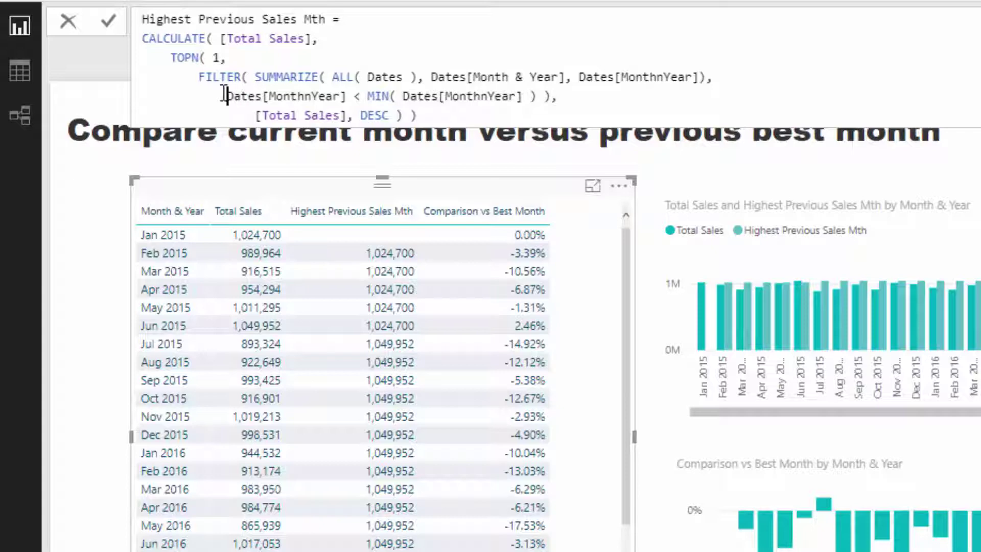
drag(226, 96, 352, 96)
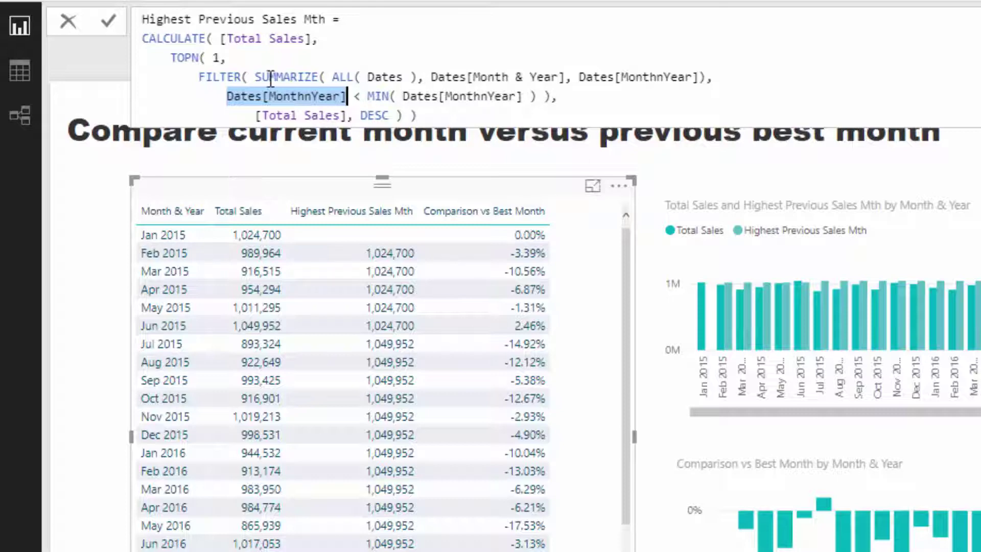
click(200, 77)
drag(200, 77, 552, 94)
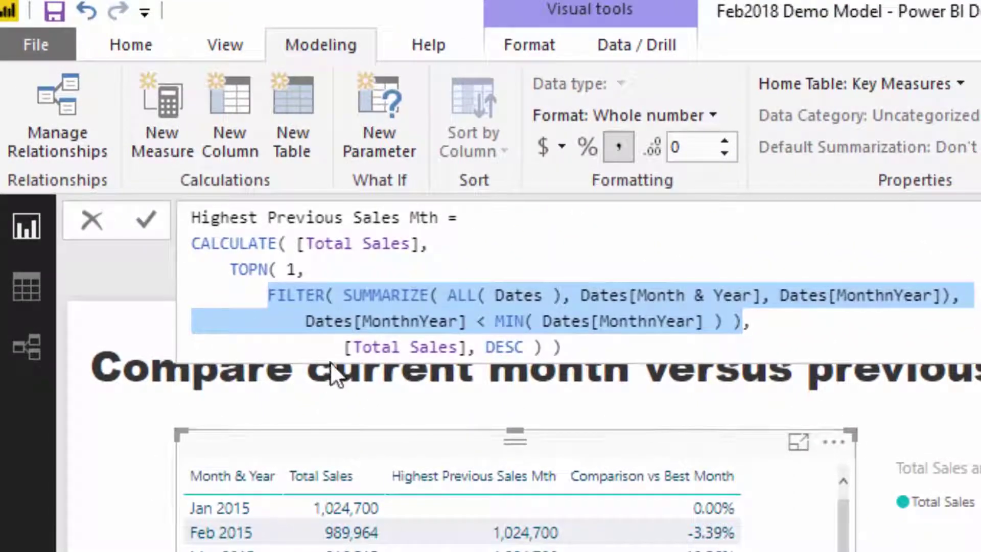
drag(336, 347, 467, 351)
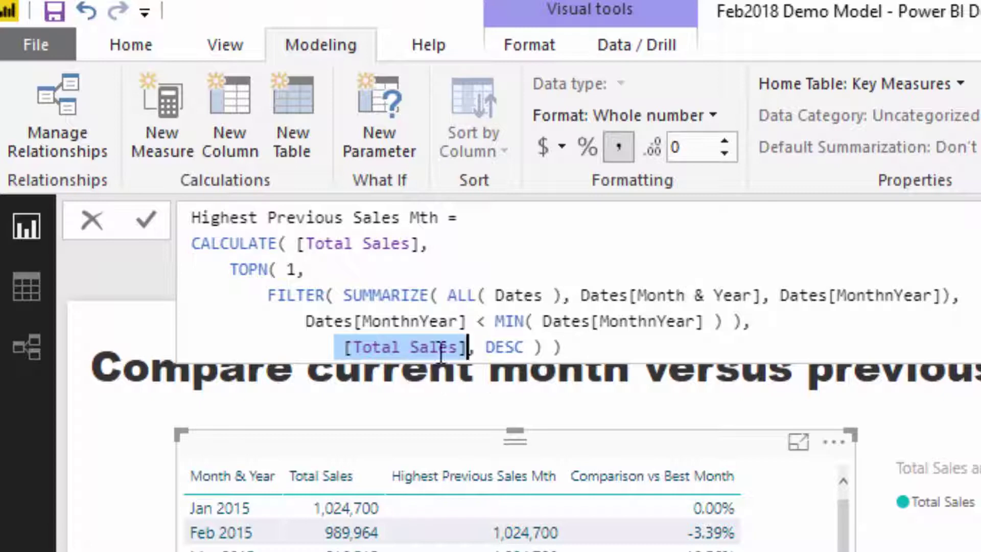
drag(468, 347, 345, 348)
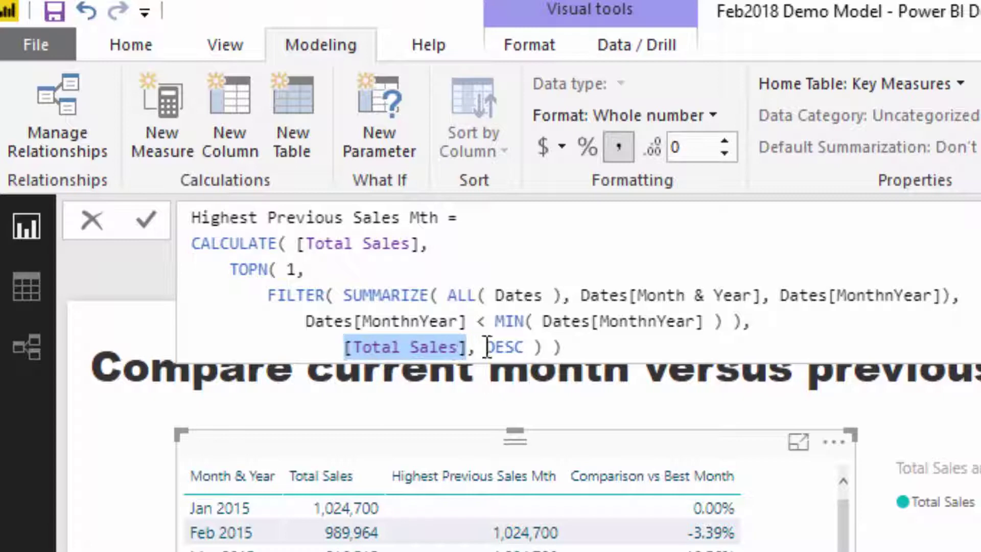
drag(467, 348, 316, 342)
drag(486, 347, 527, 348)
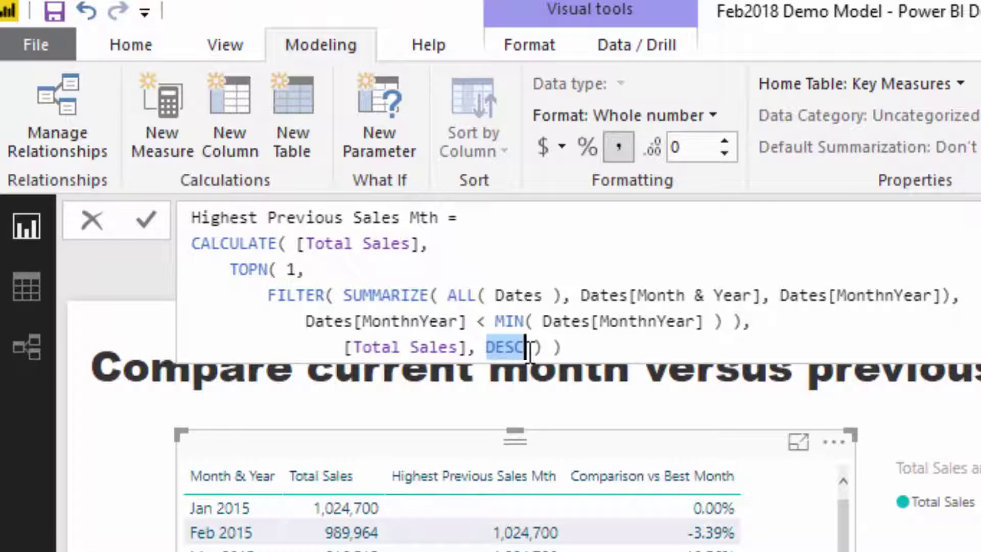
drag(278, 270, 298, 265)
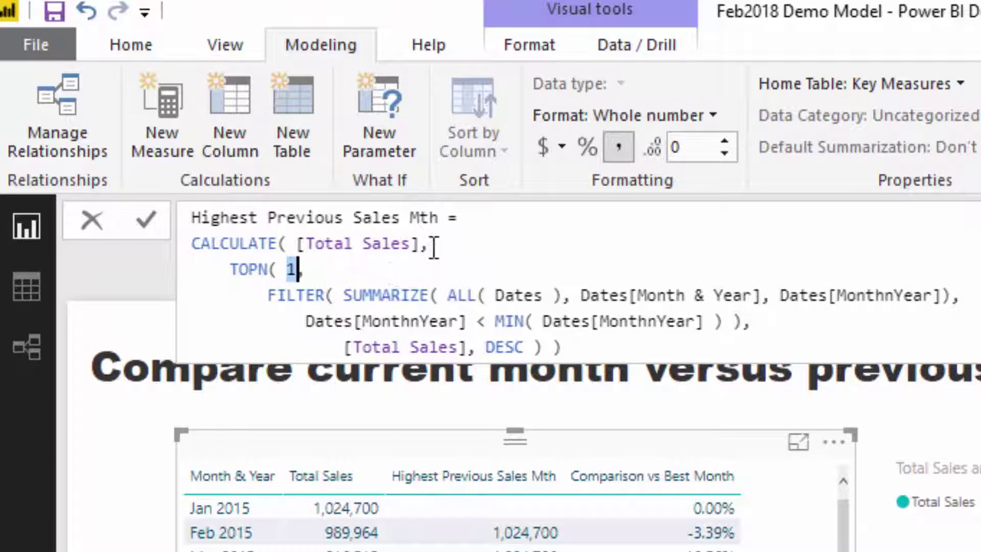
drag(429, 243, 298, 247)
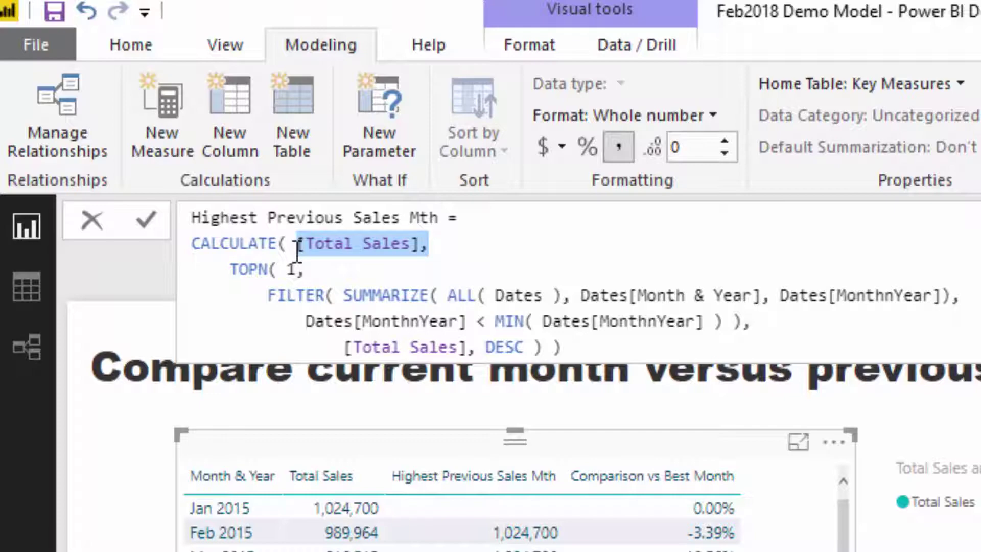
Change the Highest Previous Sales Mth filter from '<' to '<=' so the current month is included
click(488, 323)
text(=)
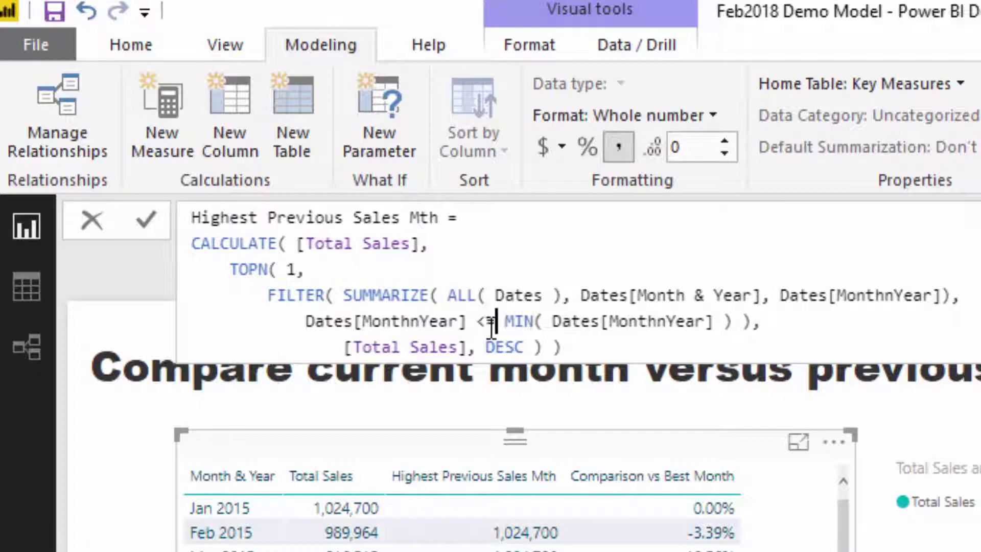
key(Return)
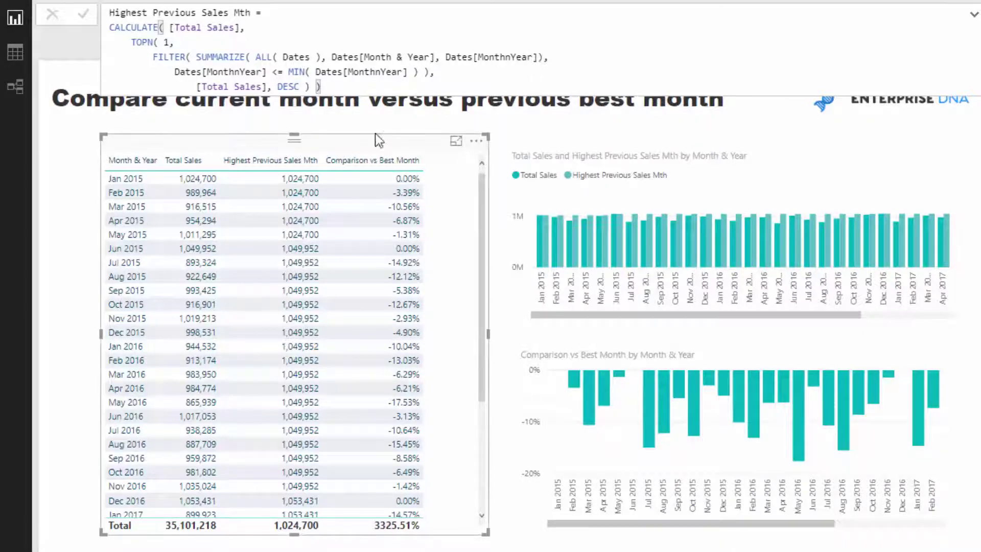
Review the edited formula, then display the Comparison vs Best Month measure's DIVIDE formula
key(ctrl+a)
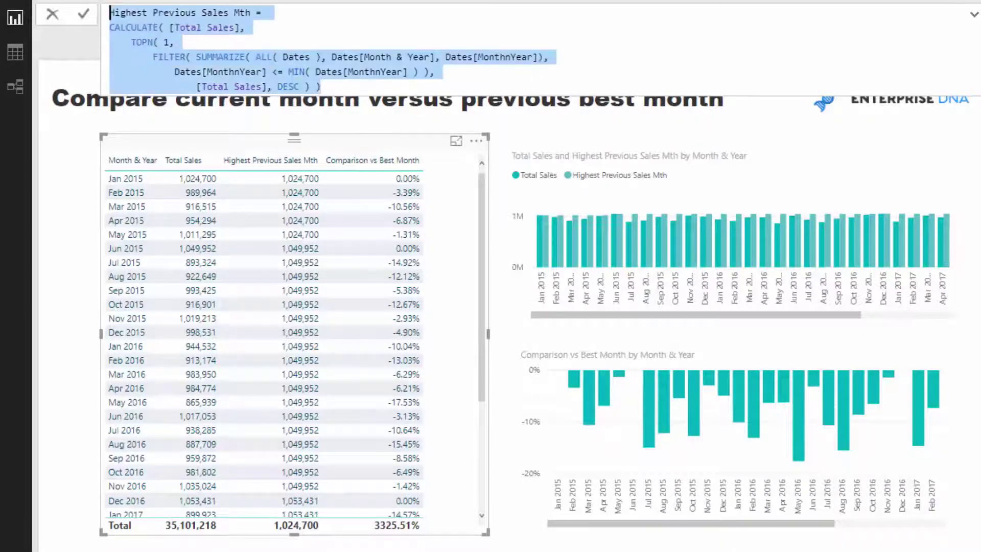
click(445, 42)
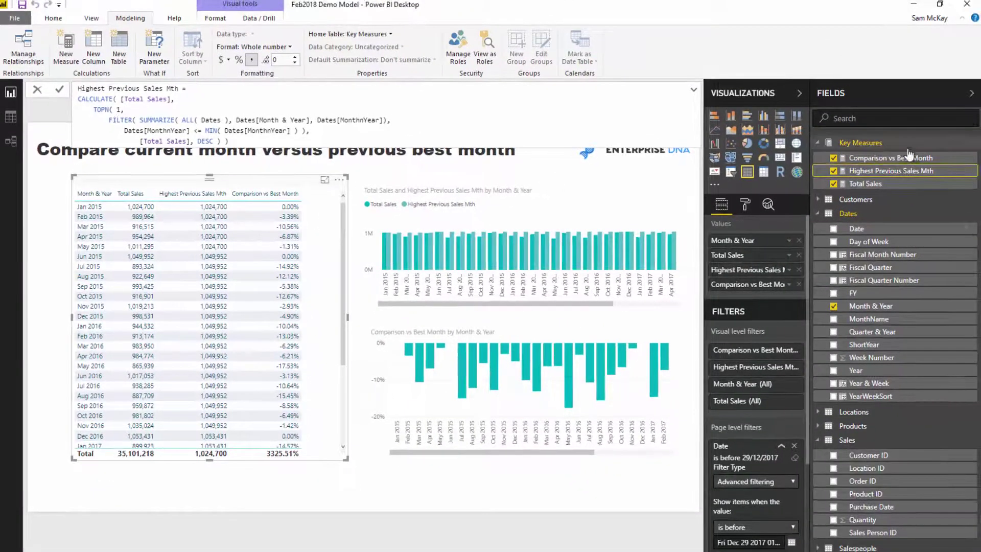
click(909, 154)
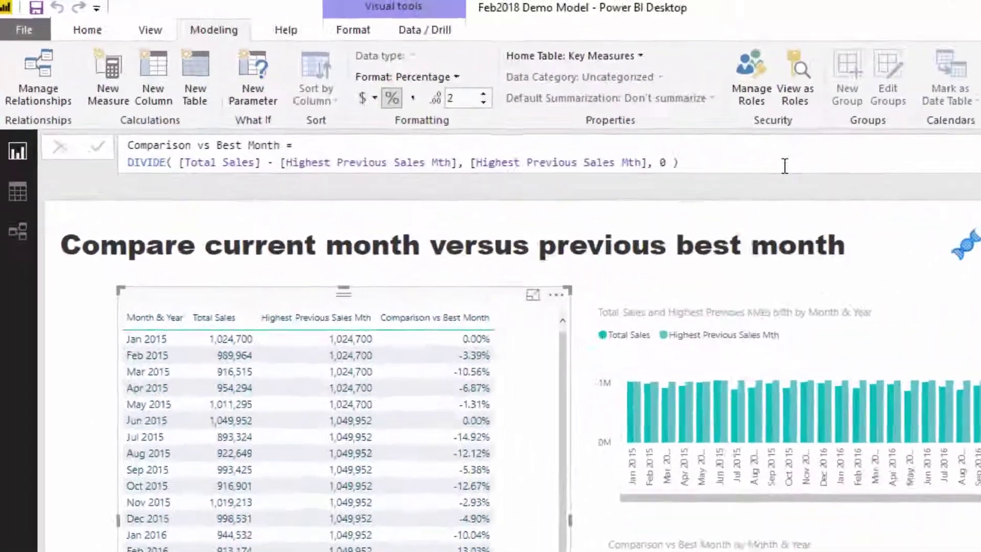
drag(544, 102, 79, 86)
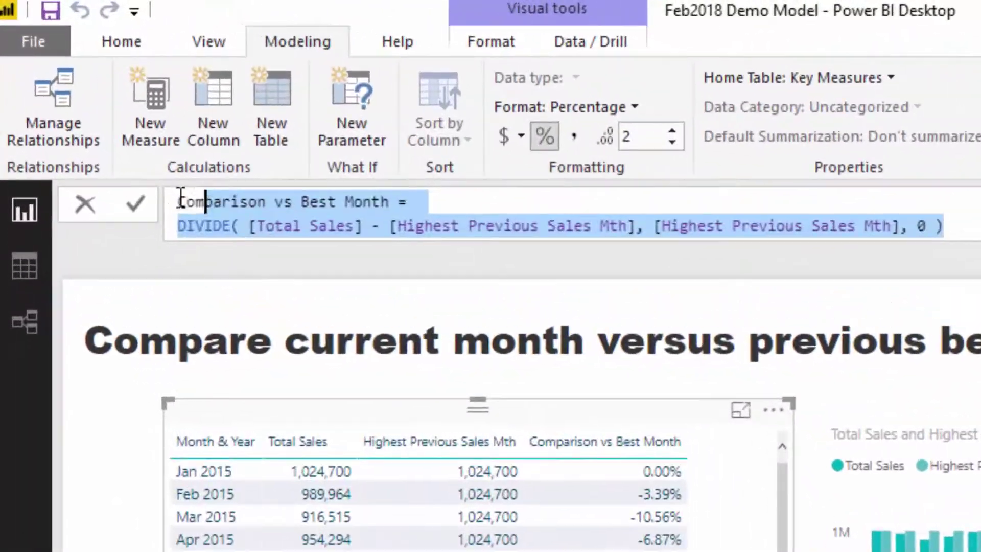
drag(181, 197, 161, 229)
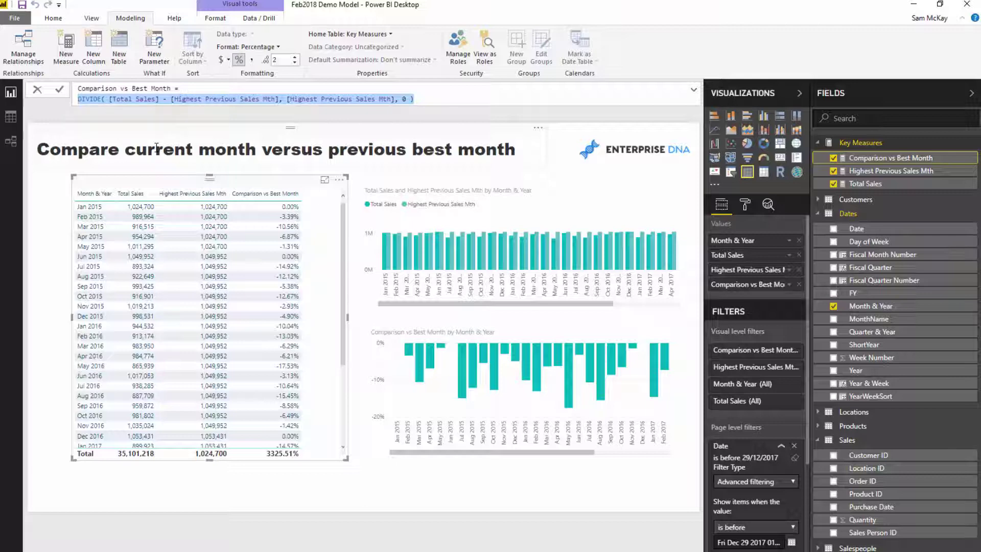
click(494, 155)
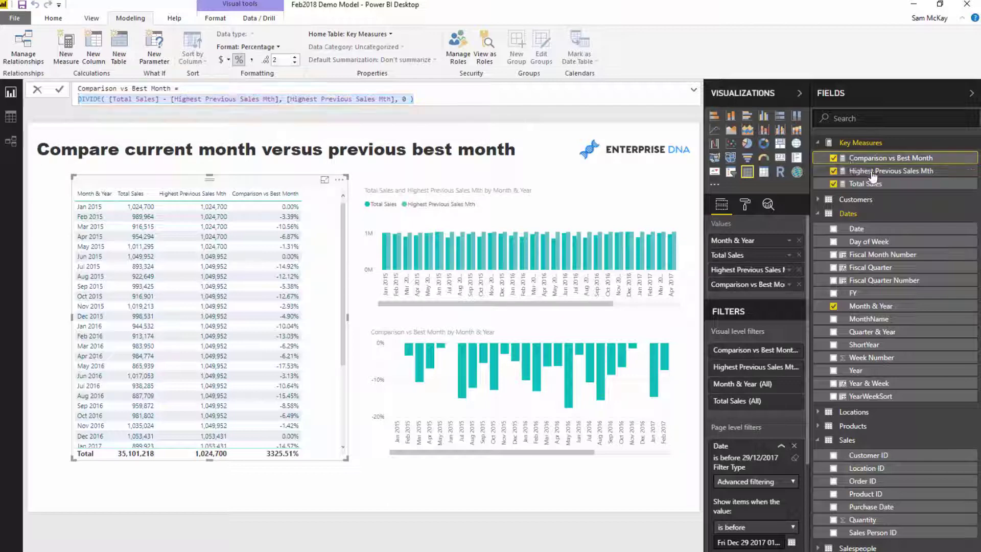
Reopen the Highest Previous Sales Mth measure and select its entire formula for review
click(892, 172)
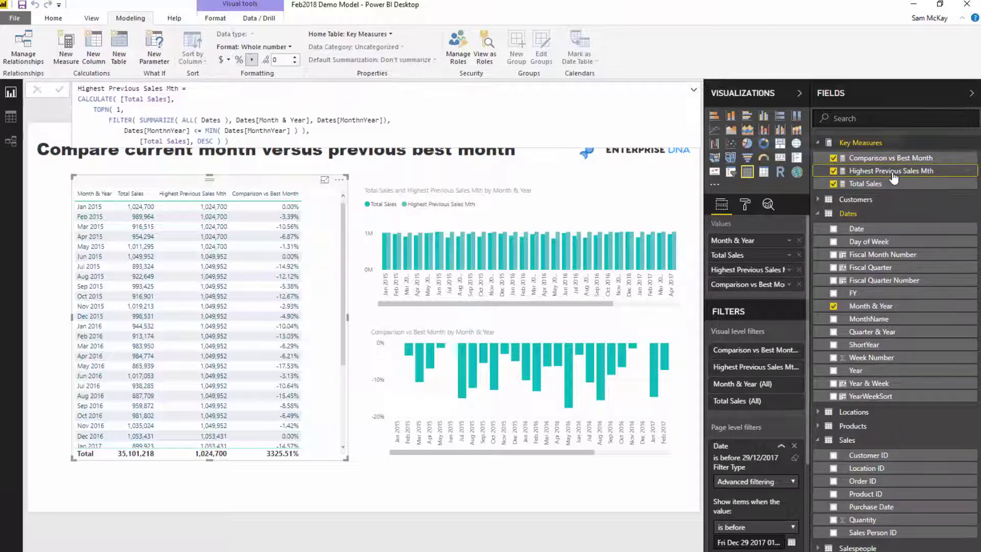
click(258, 143)
key(ctrl+a)
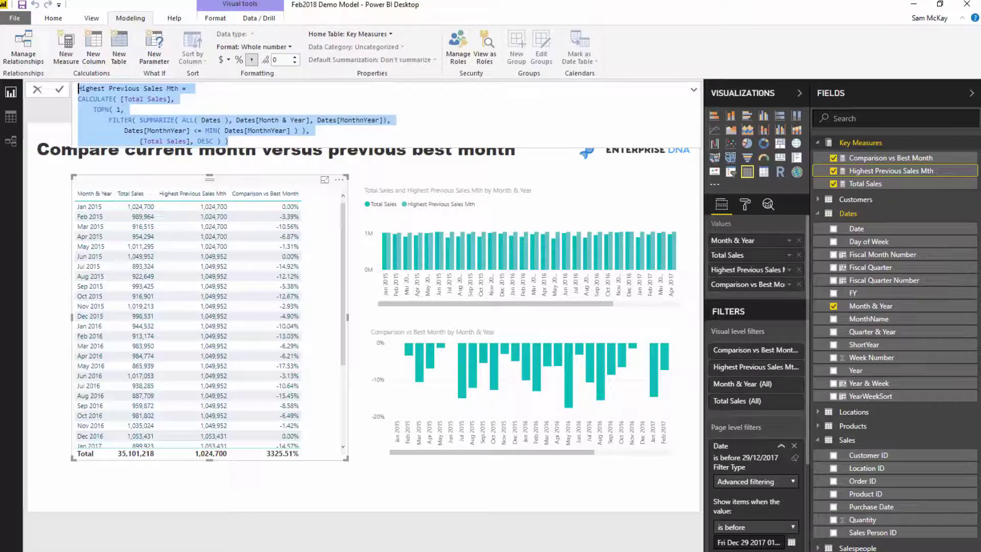